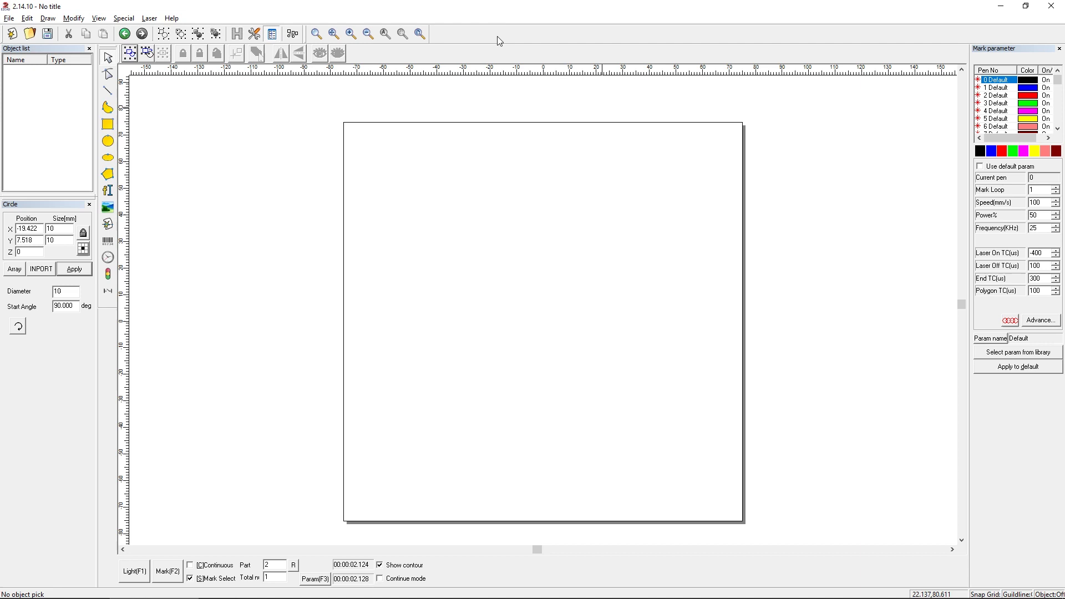
Draw a circle left of the page centre and resize it to 10 mm wide.
{"action": "left_click", "coordinate": [107, 141]}
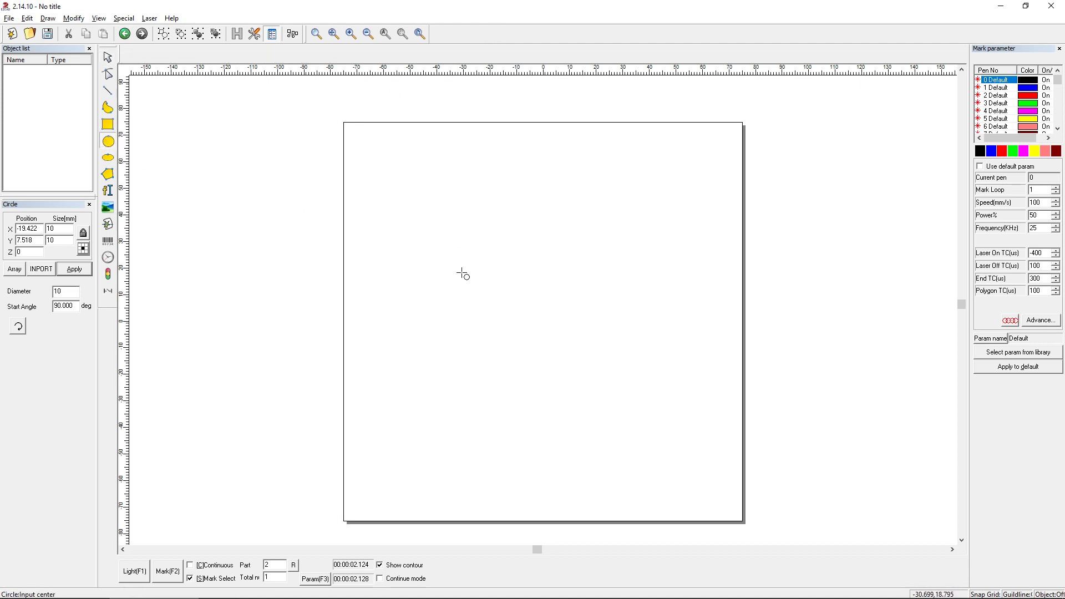
{"action": "left_click_drag", "start_coordinate": [465, 281], "coordinate": [485, 263]}
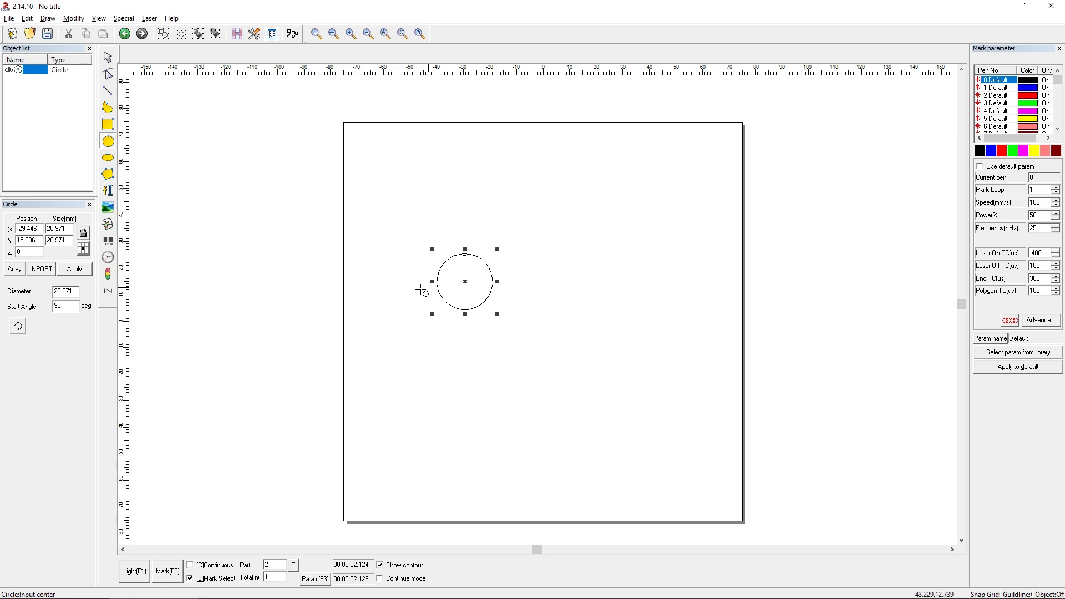
{"action": "double_click", "coordinate": [55, 228]}
{"action": "type", "text": "10"}
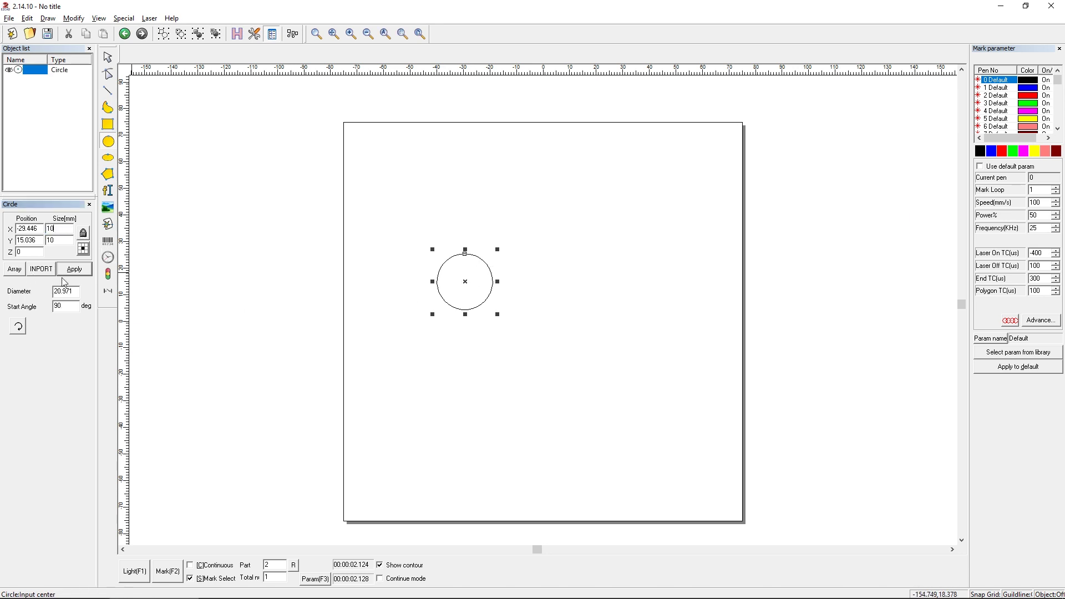
{"action": "left_click", "coordinate": [73, 270]}
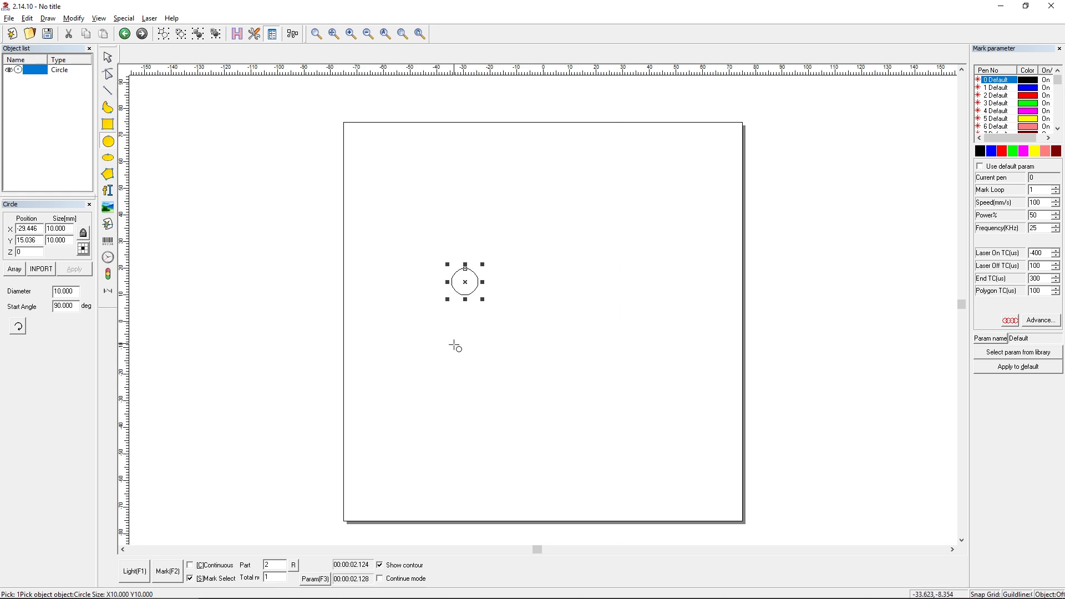
{"action": "left_click", "coordinate": [661, 254]}
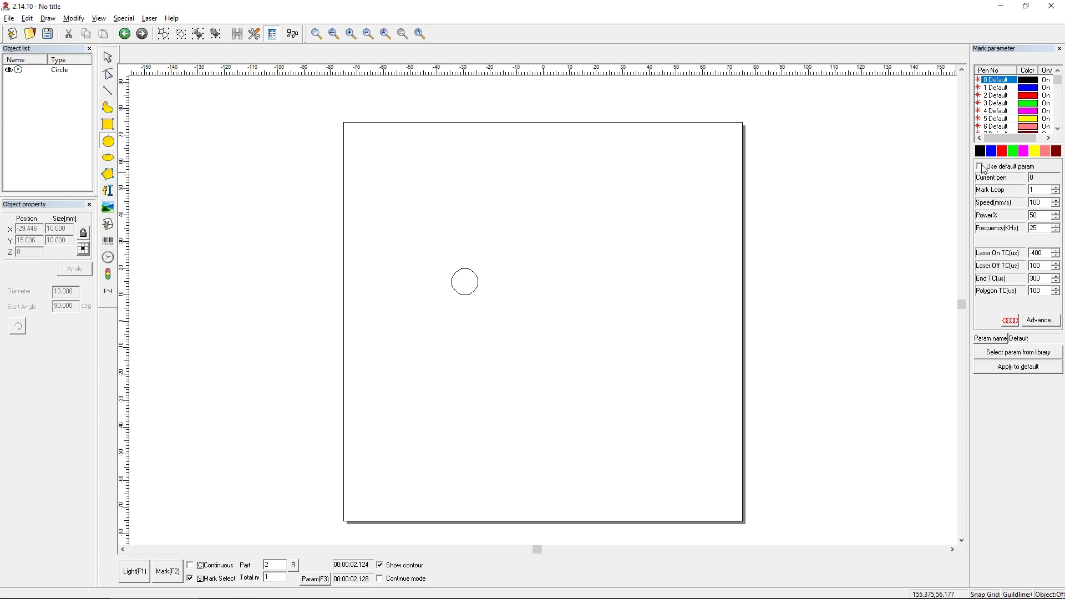
Turn on Wobble in the advanced mark parameters with 2 mm diameter and 1 mm distance.
{"action": "left_click", "coordinate": [1041, 320]}
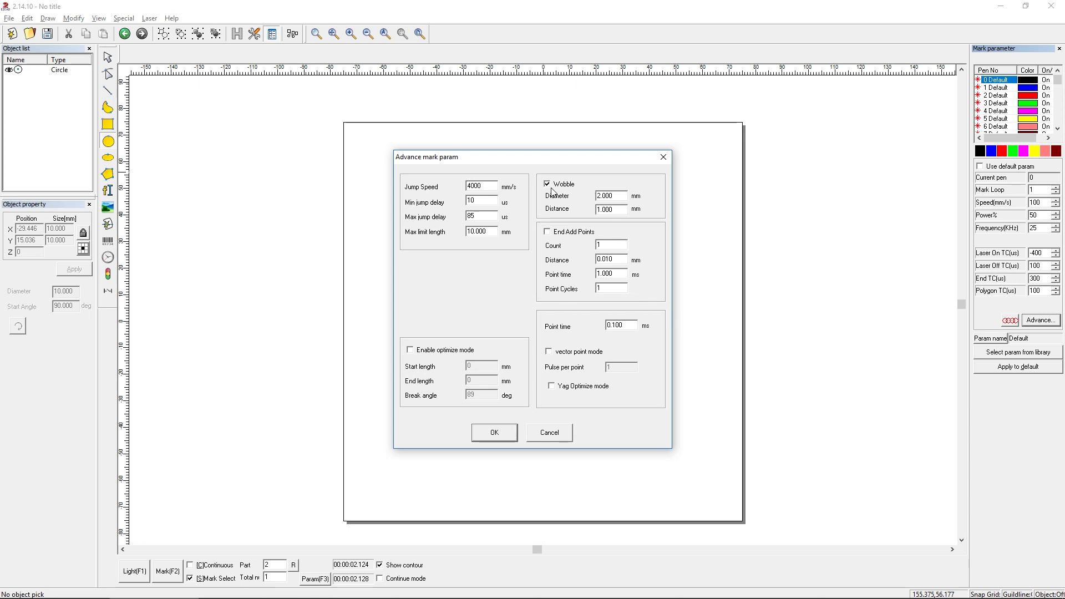
{"action": "left_click", "coordinate": [569, 185]}
{"action": "left_click_drag", "start_coordinate": [615, 196], "coordinate": [595, 213]}
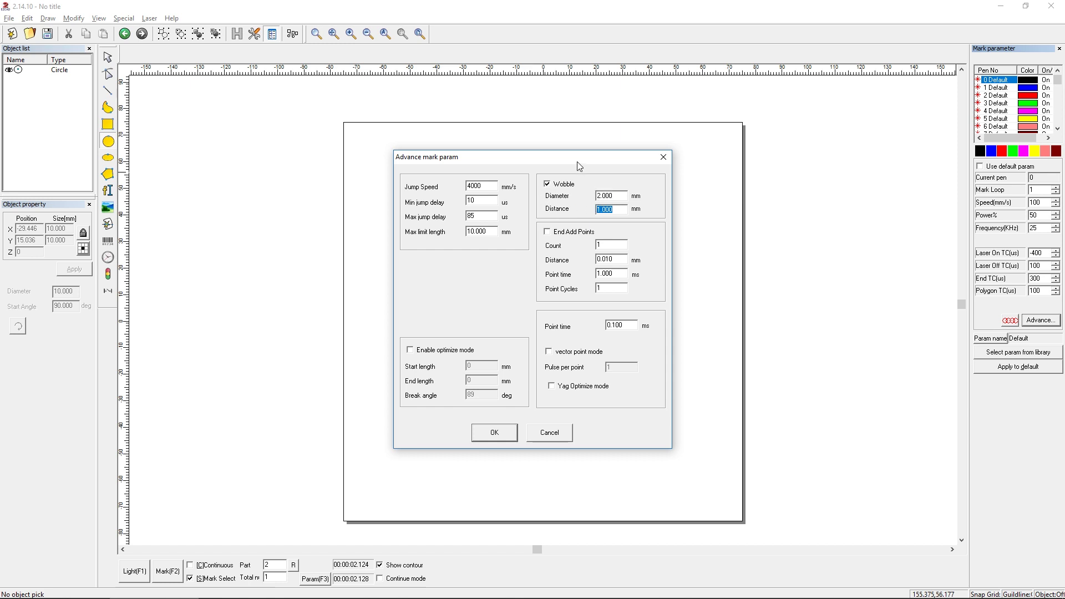
{"action": "left_click_drag", "start_coordinate": [576, 162], "coordinate": [792, 160]}
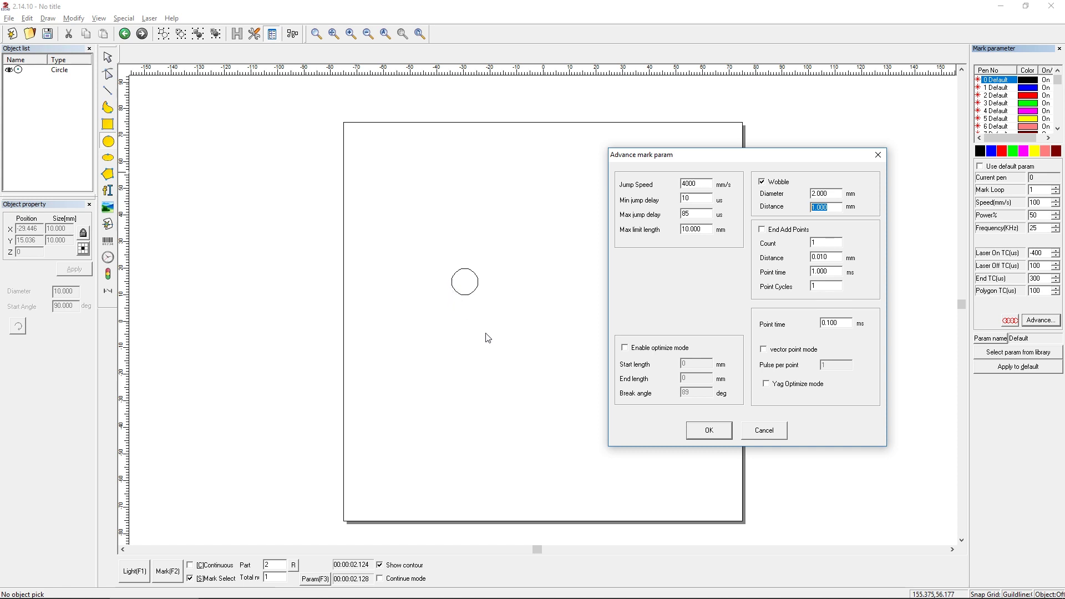
{"action": "key", "text": "alt+Tab"}
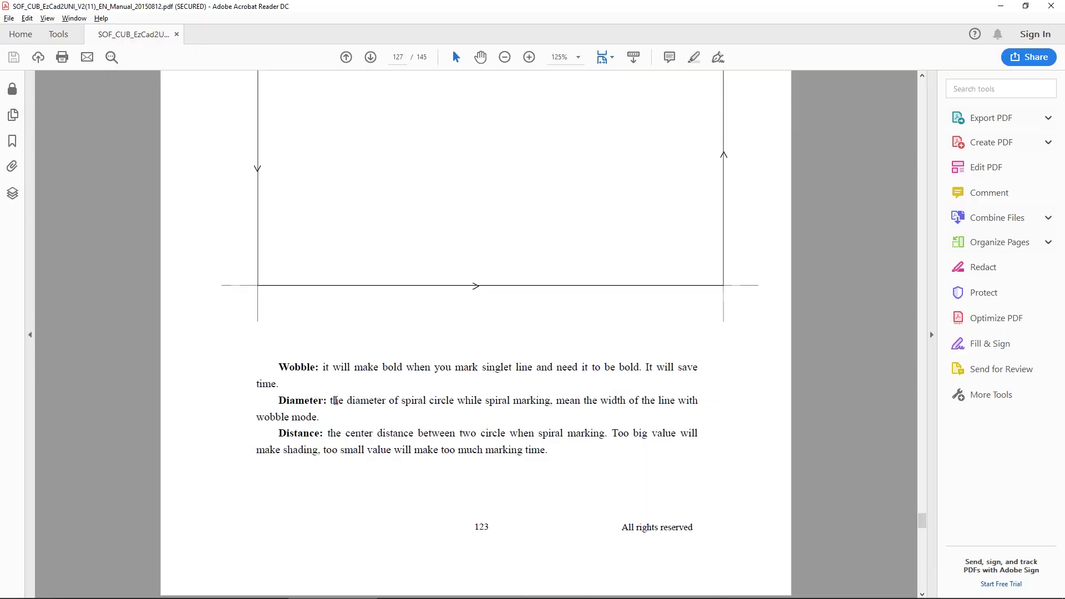
{"action": "left_click_drag", "start_coordinate": [285, 373], "coordinate": [332, 372]}
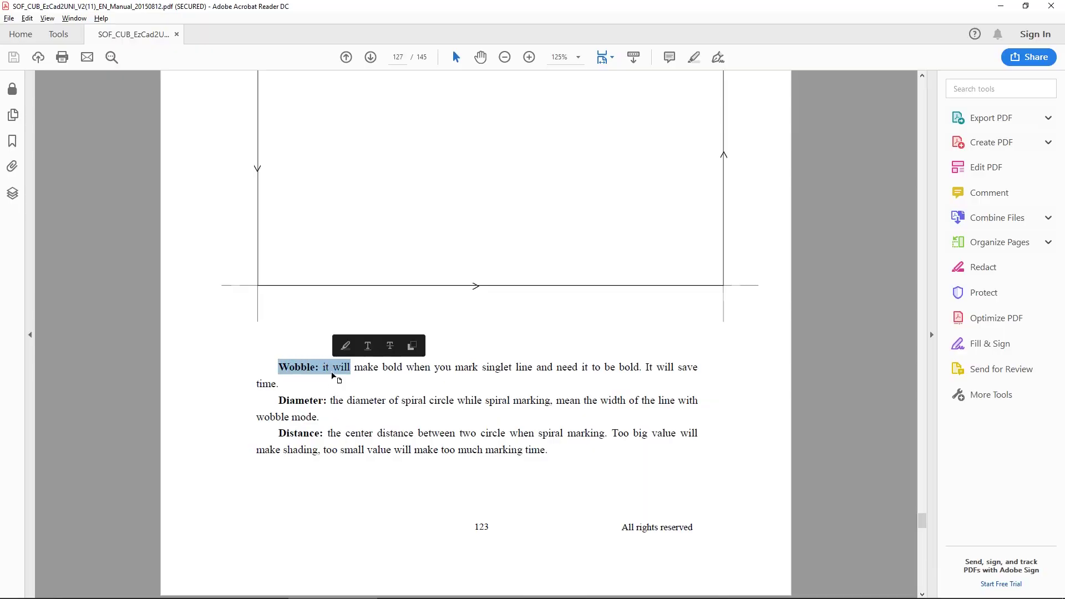
{"action": "left_click", "coordinate": [331, 372]}
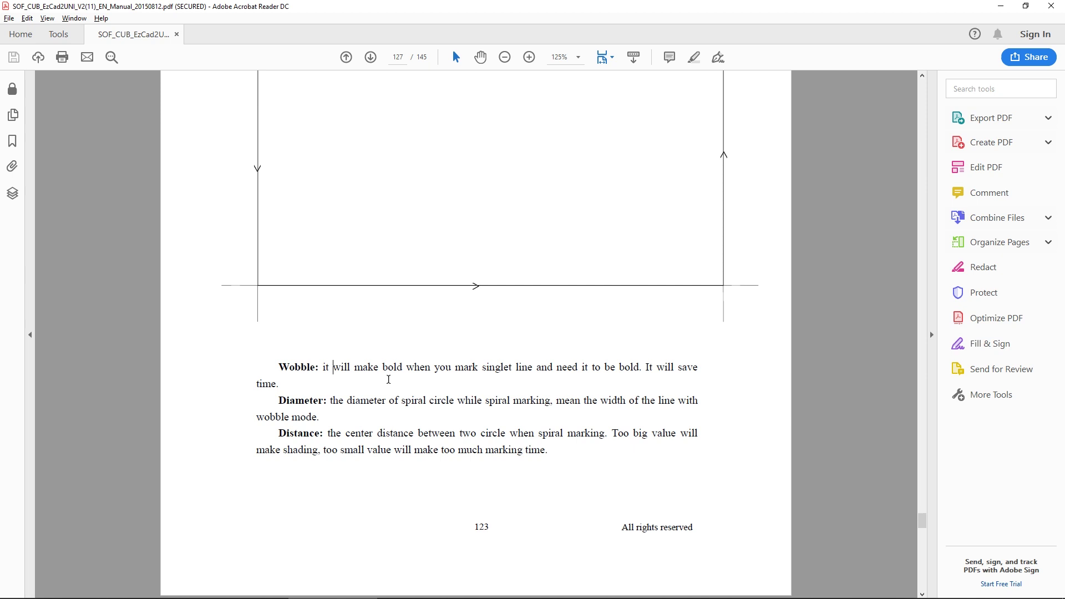
{"action": "left_click_drag", "start_coordinate": [328, 402], "coordinate": [405, 403]}
{"action": "left_click", "coordinate": [406, 404]}
{"action": "key", "text": "alt+Tab"}
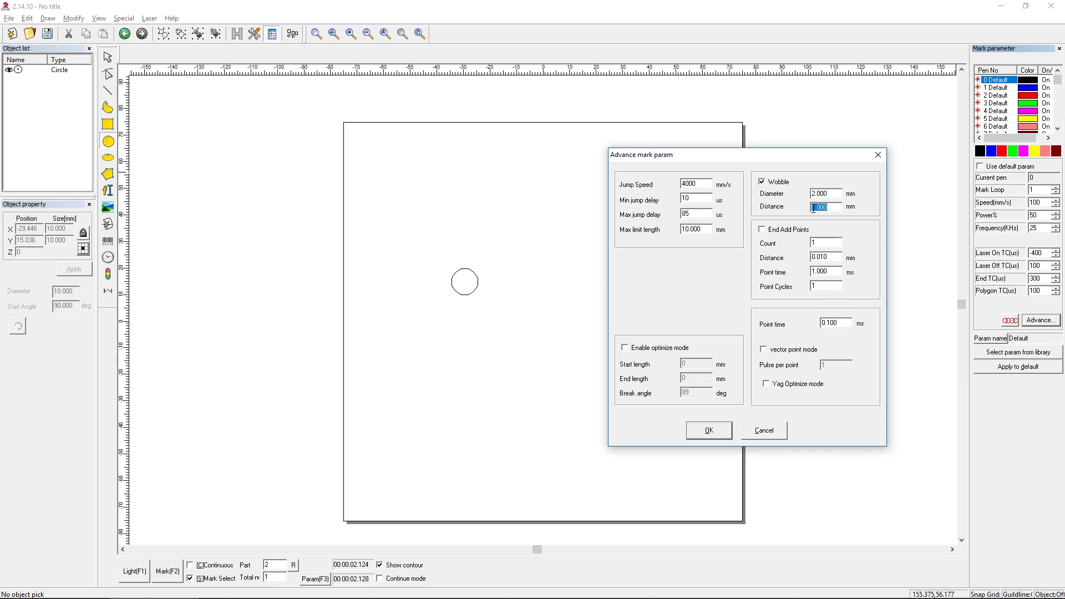
{"action": "key", "text": "alt+Tab"}
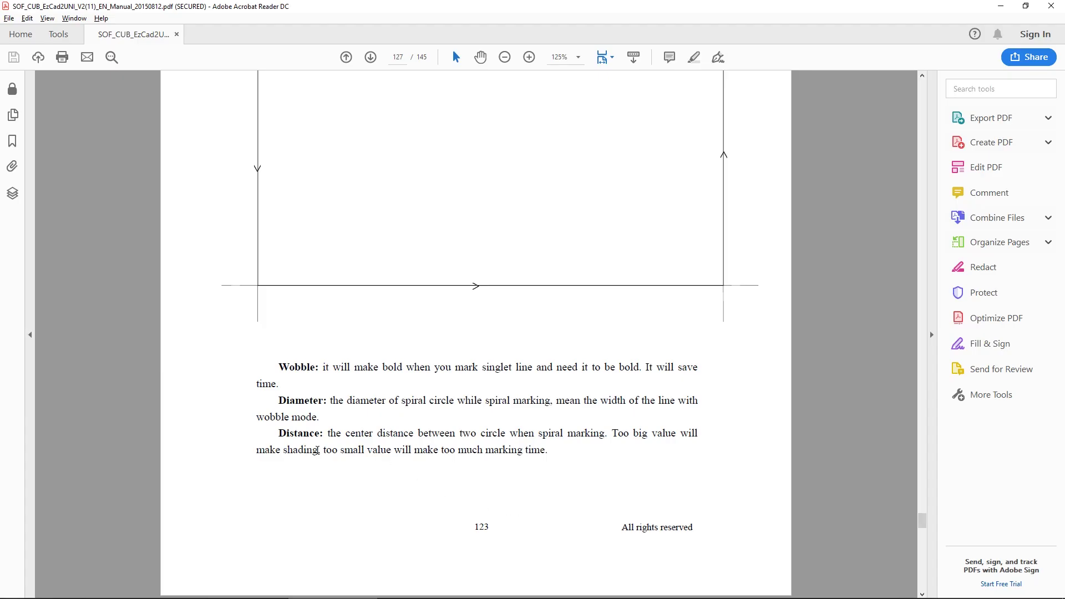
{"action": "left_click_drag", "start_coordinate": [323, 434], "coordinate": [551, 449]}
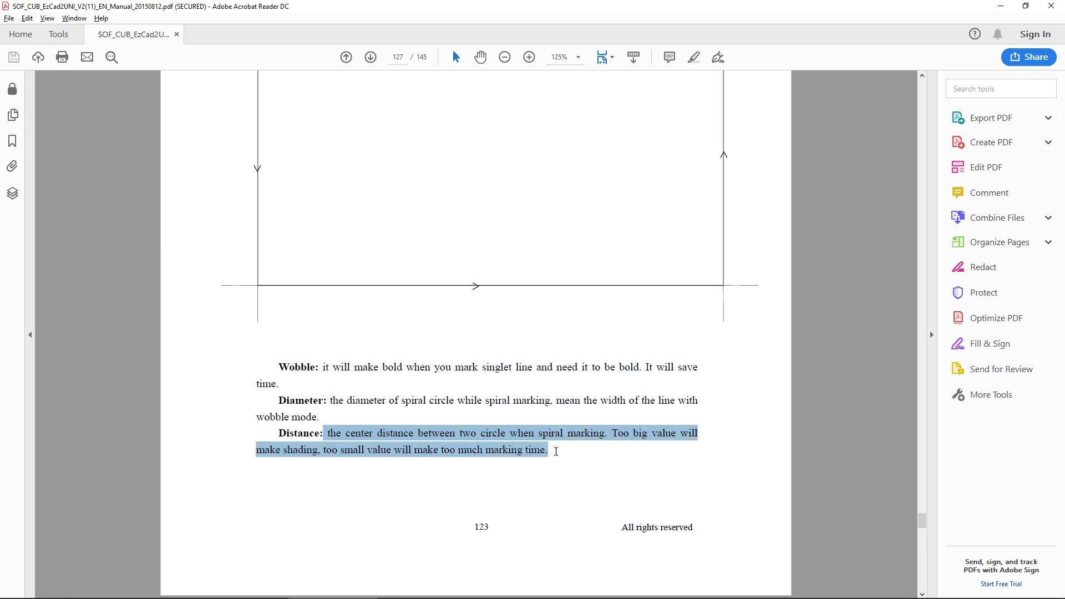
{"action": "left_click", "coordinate": [551, 450]}
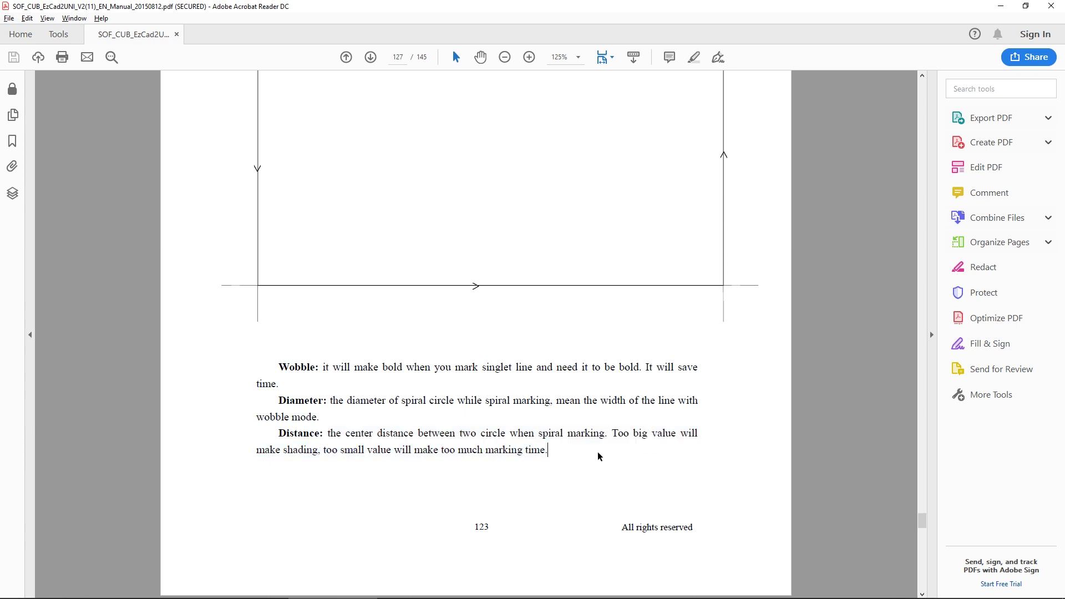
{"action": "left_click", "coordinate": [613, 433]}
{"action": "left_click_drag", "start_coordinate": [340, 450], "coordinate": [415, 453]}
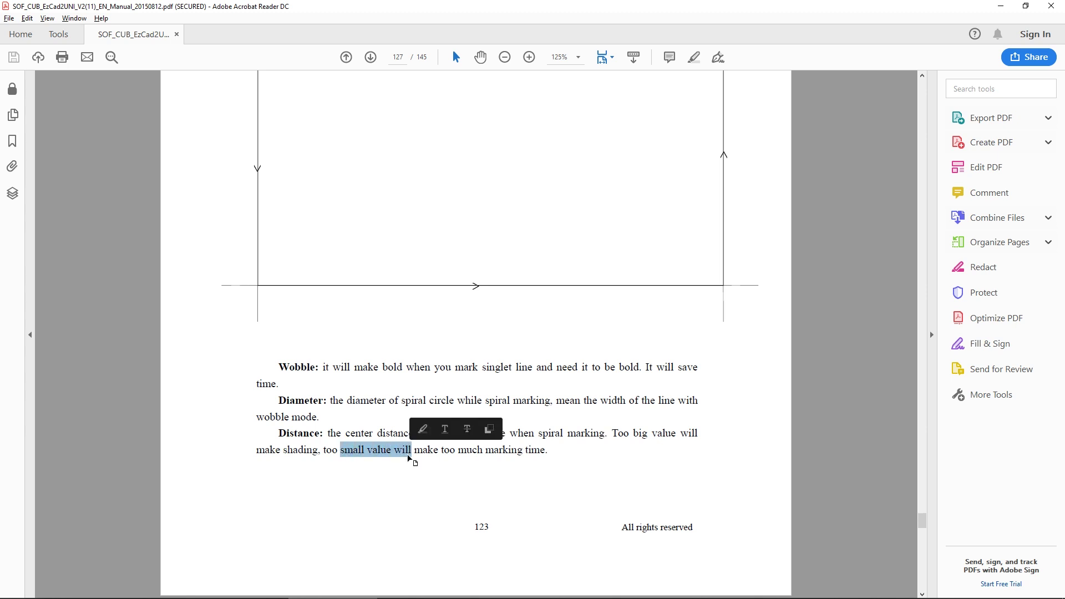
{"action": "key", "text": "alt+Tab"}
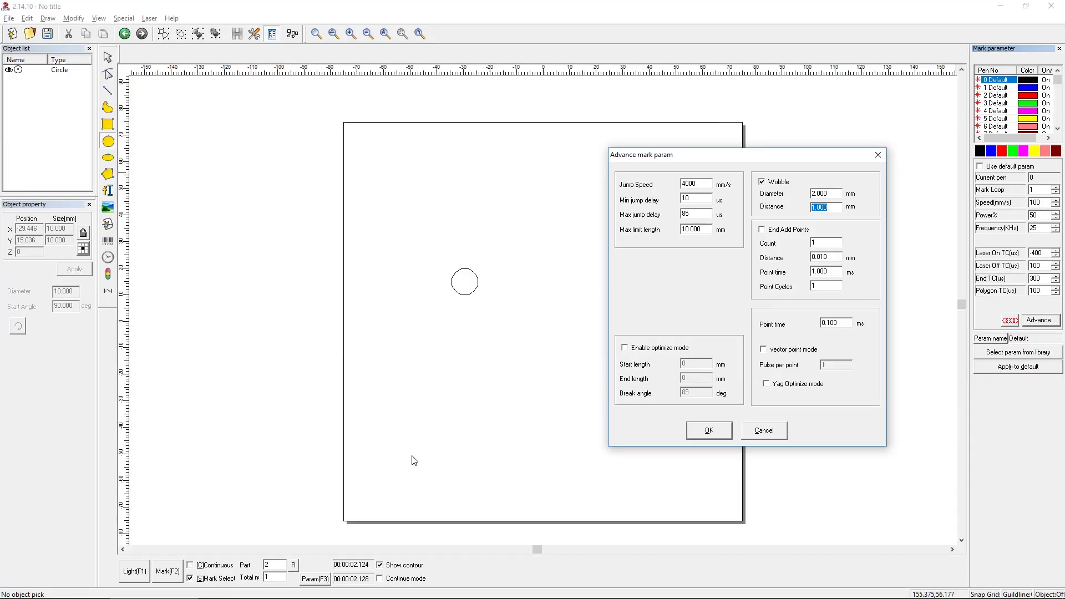
Accept the 2 mm/1 mm Wobble settings and select the circle for marking.
{"action": "left_click", "coordinate": [836, 195]}
{"action": "left_click", "coordinate": [709, 431]}
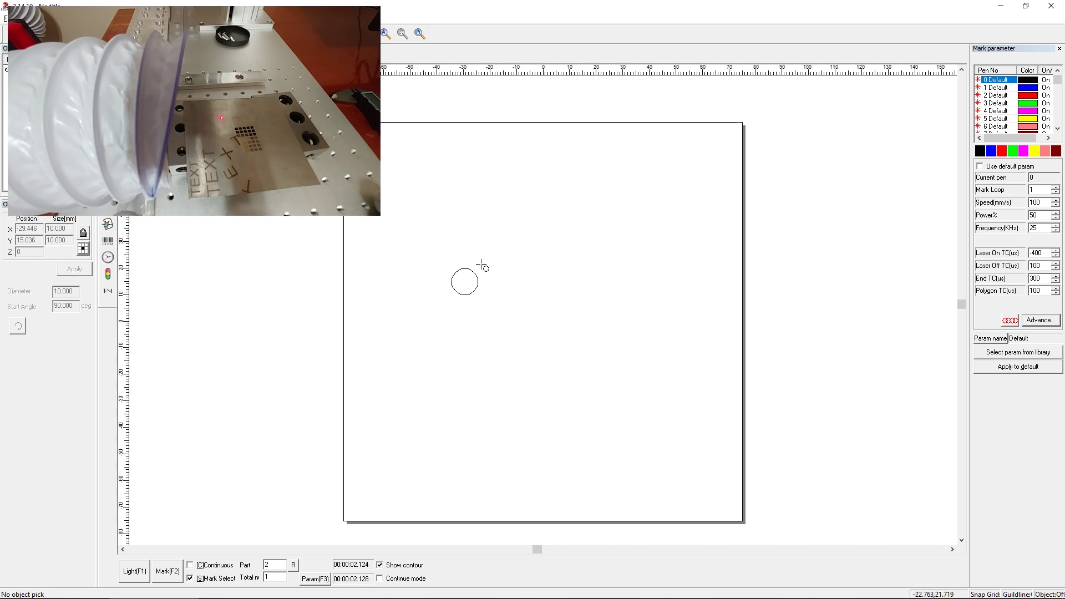
{"action": "left_click_drag", "start_coordinate": [340, 237], "coordinate": [401, 347]}
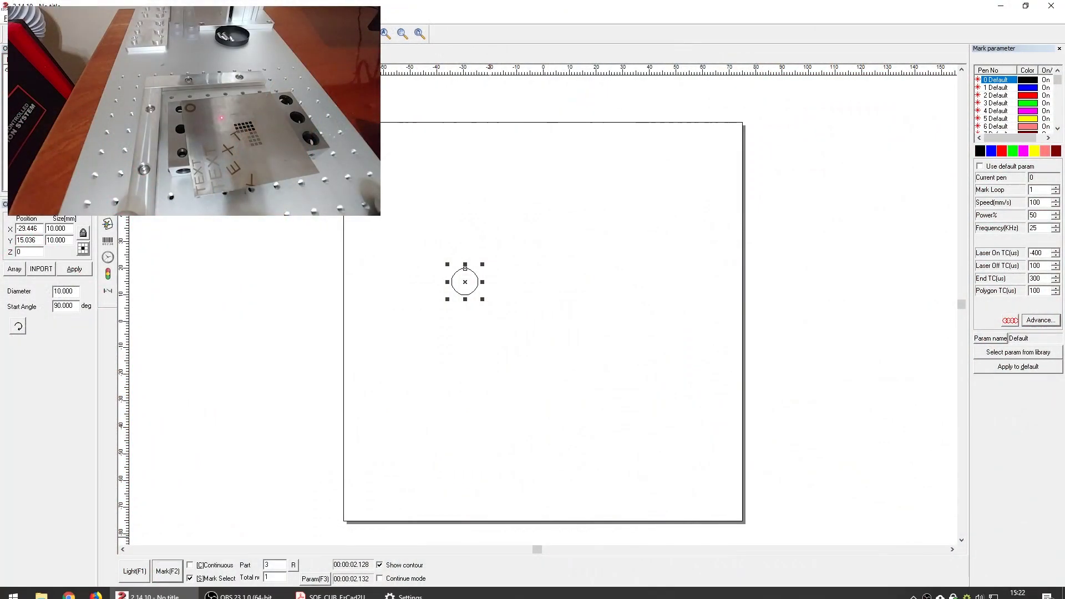
Reopen the advanced mark parameters and enter a 3 mm Wobble diameter.
{"action": "left_click", "coordinate": [1034, 323]}
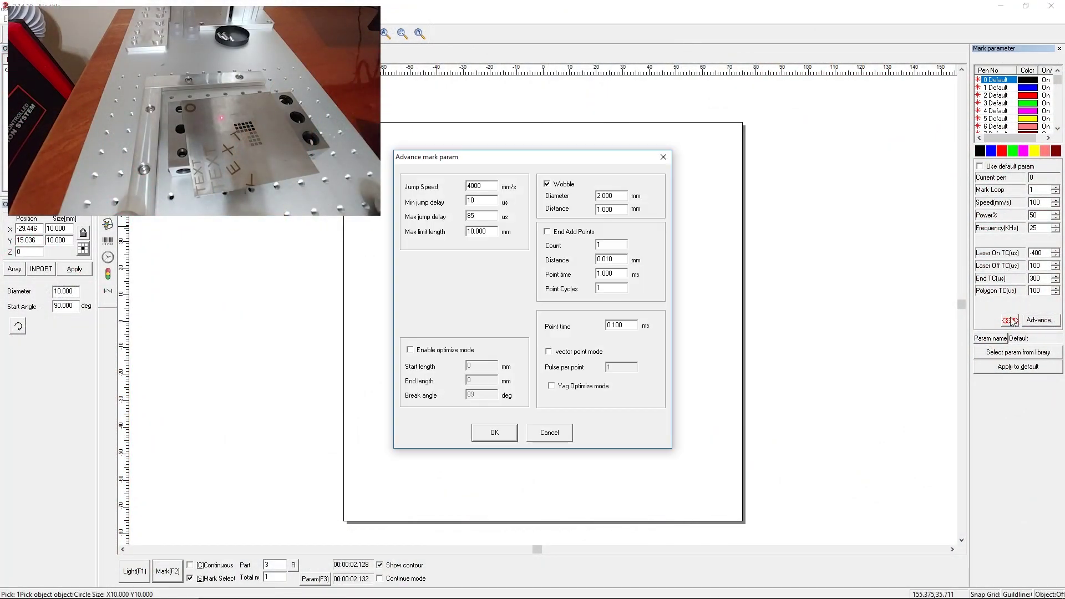
{"action": "left_click_drag", "start_coordinate": [618, 159], "coordinate": [786, 204]}
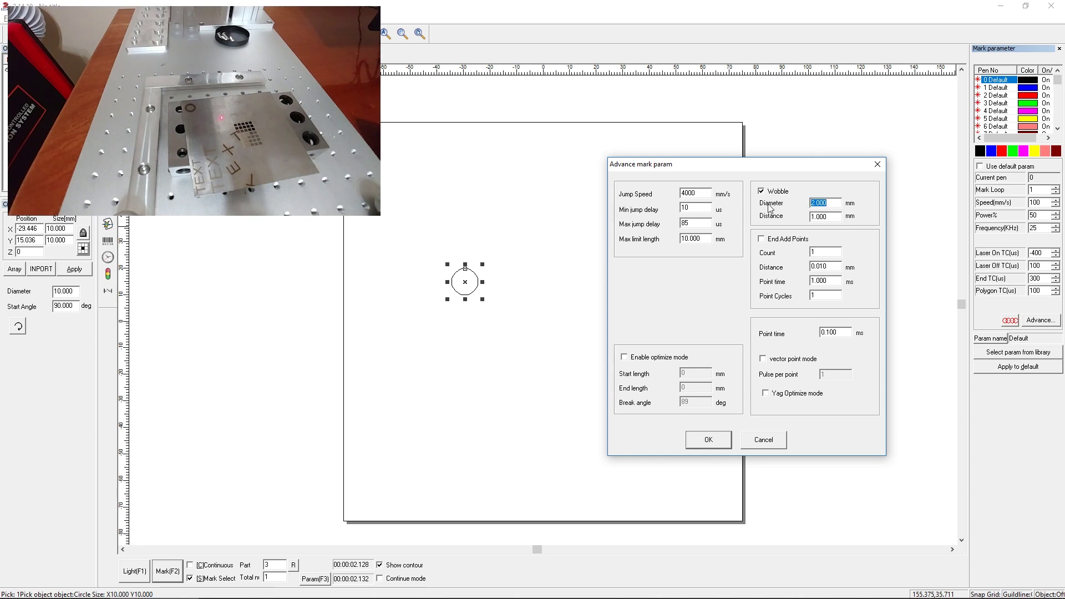
{"action": "type", "text": "3"}
{"action": "key", "text": "Tab"}
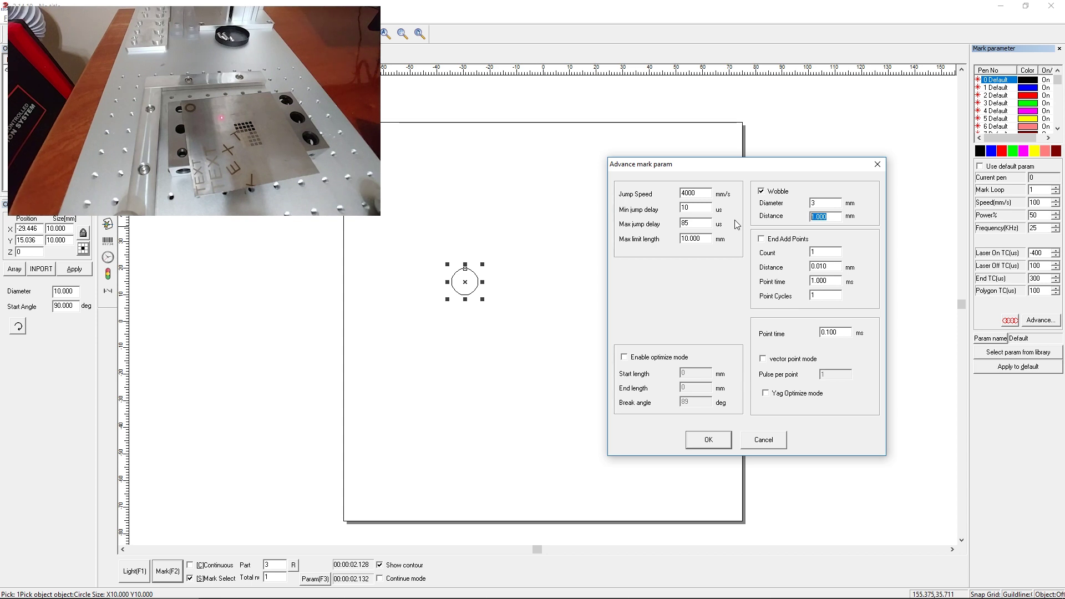
Enter a 3 mm Wobble distance, confirm, and start the red-light preview of the circle.
{"action": "type", "text": "3"}
{"action": "left_click", "coordinate": [711, 439]}
{"action": "left_click", "coordinate": [140, 575]}
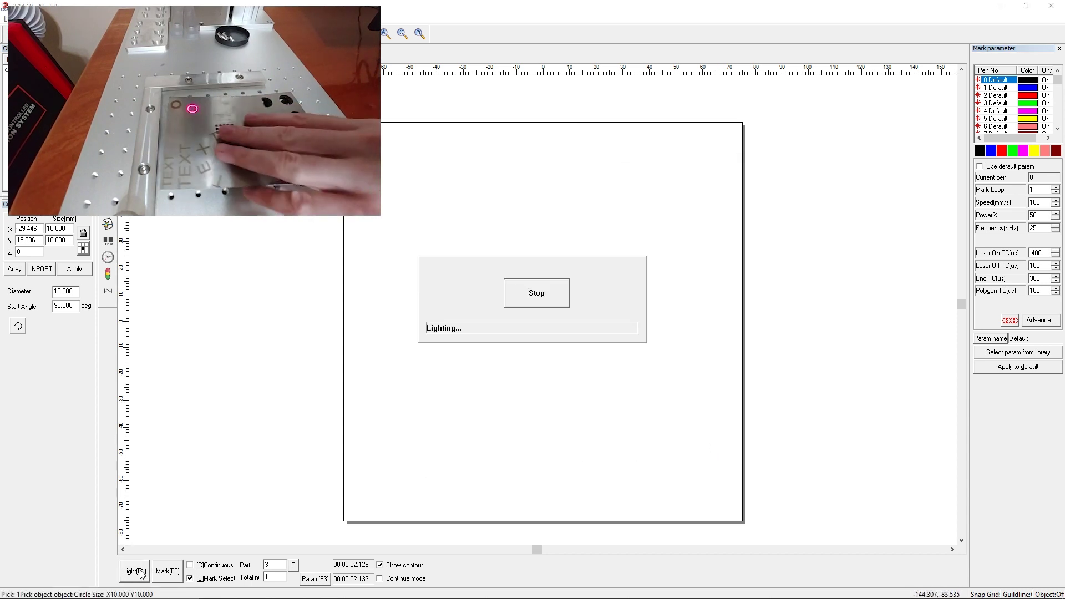